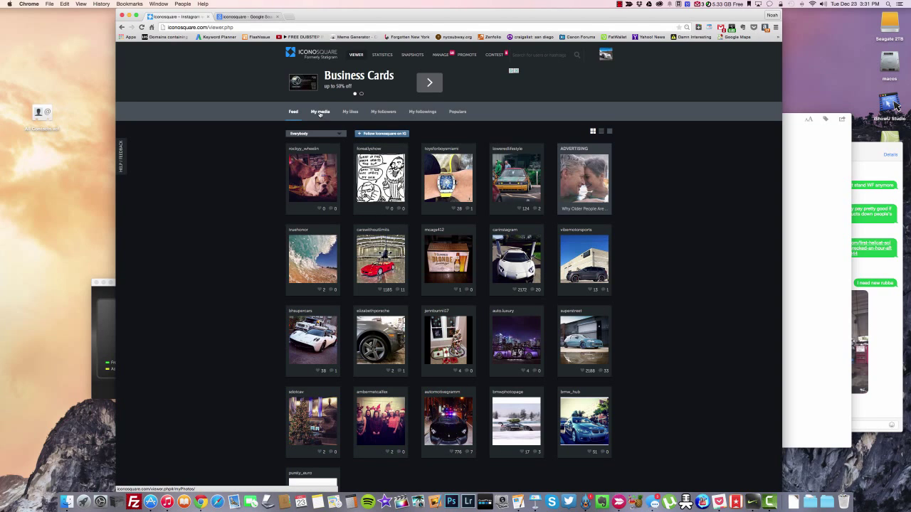
Browse My media, My likes, My followers and My followings, ending on the Populars grid
click(320, 112)
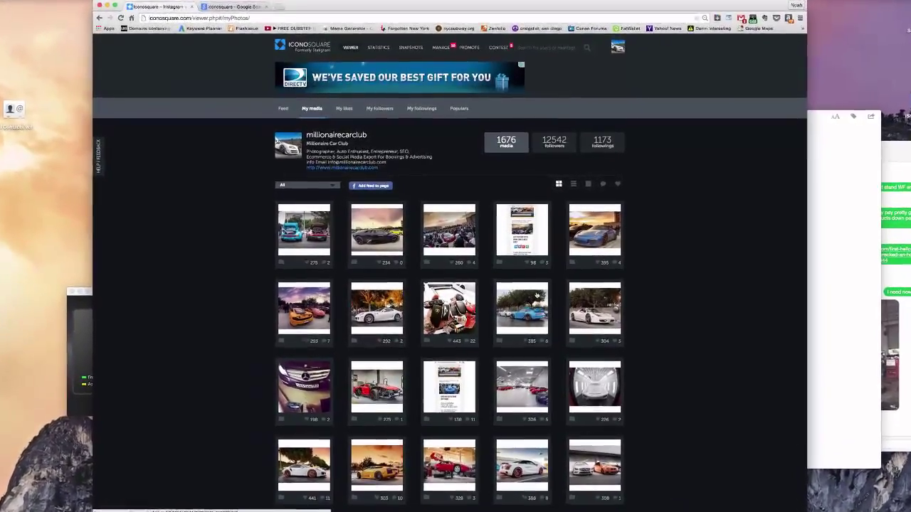
click(342, 107)
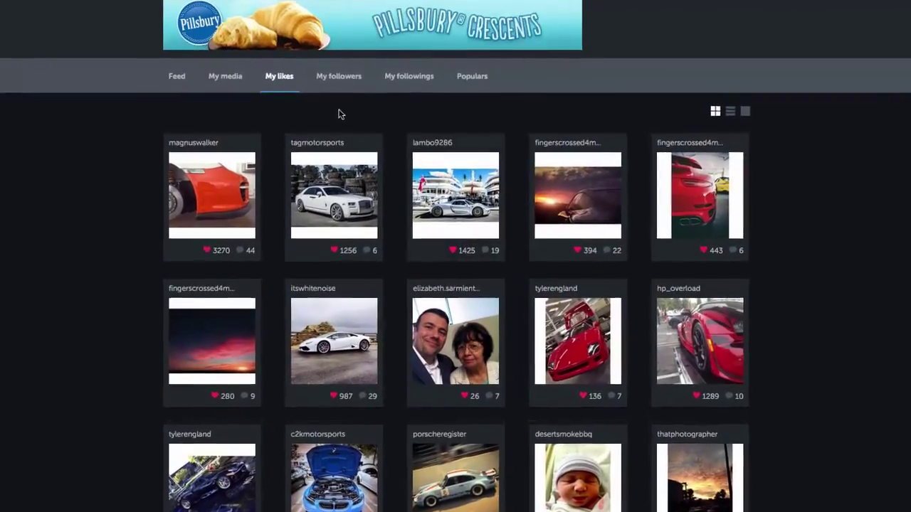
click(335, 84)
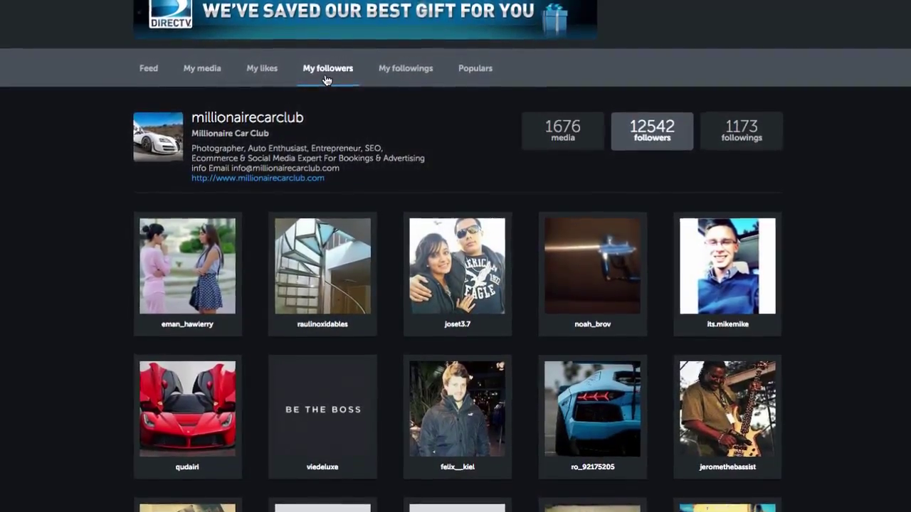
click(387, 79)
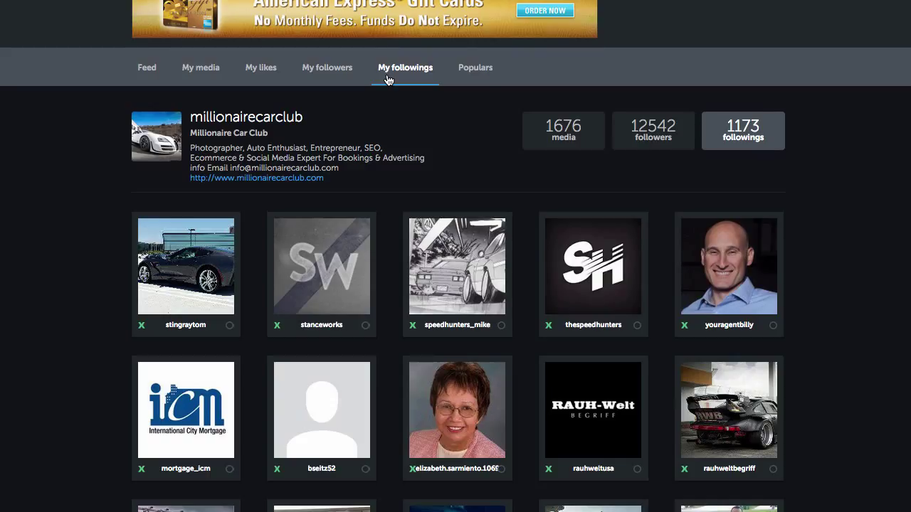
click(480, 75)
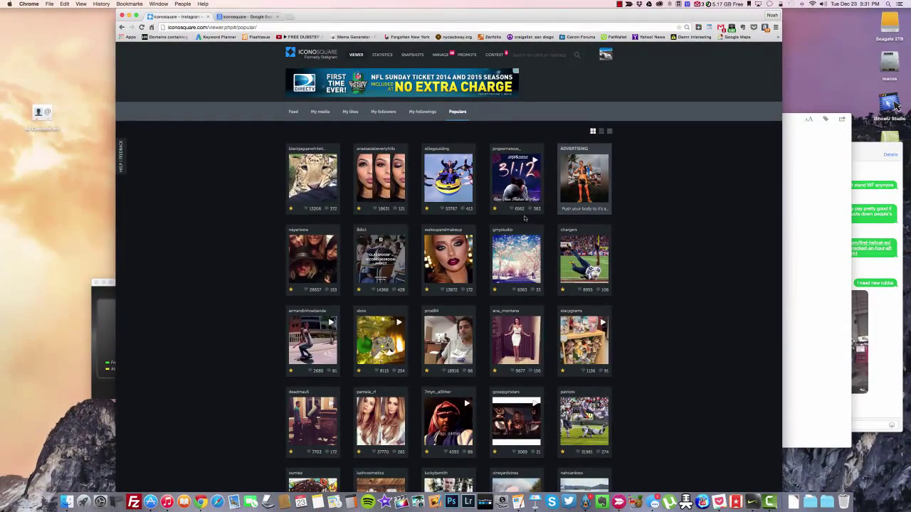
Go to the account's own profile via View Profile and switch its media to list view
scroll(547, 129, down, 1)
scroll(547, 128, down, 5)
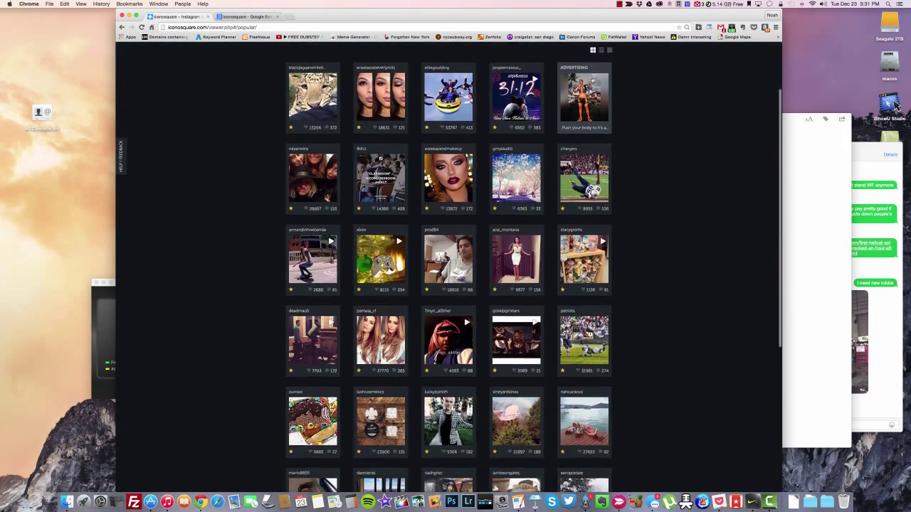
scroll(592, 81, down, 10)
scroll(591, 78, up, 15)
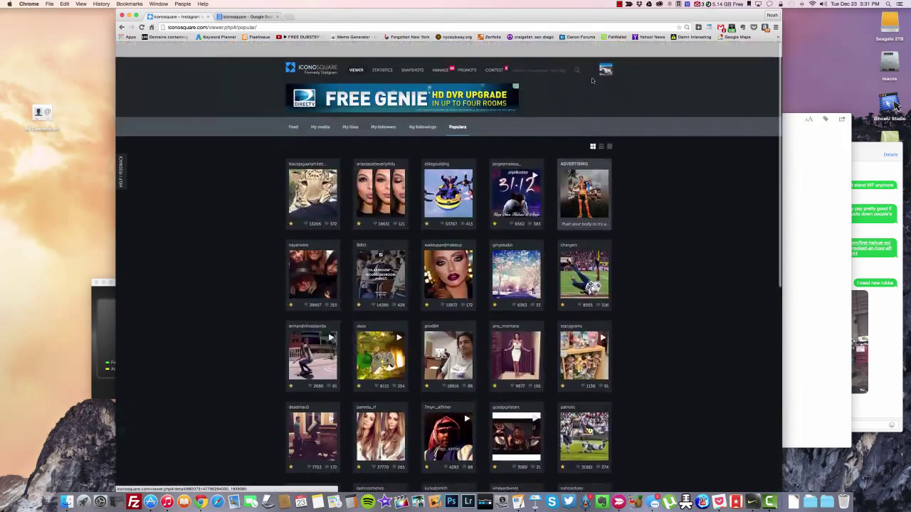
click(605, 54)
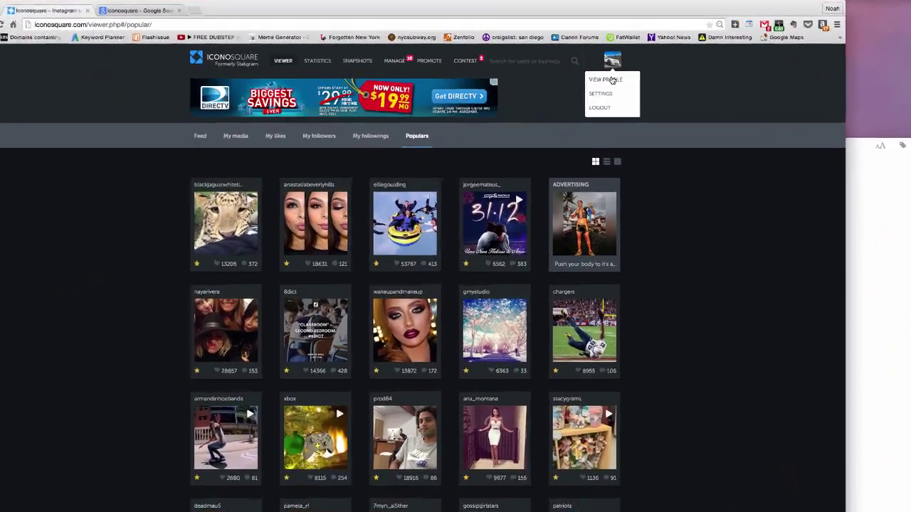
click(605, 70)
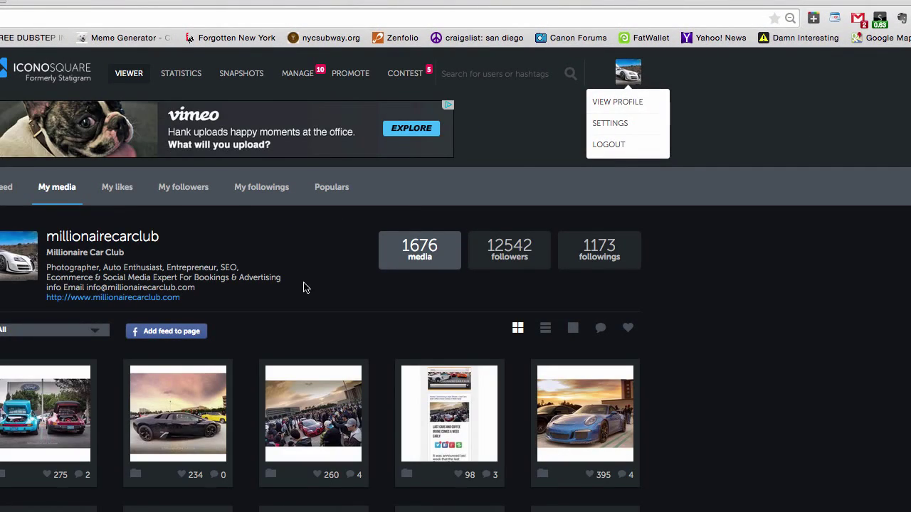
click(443, 259)
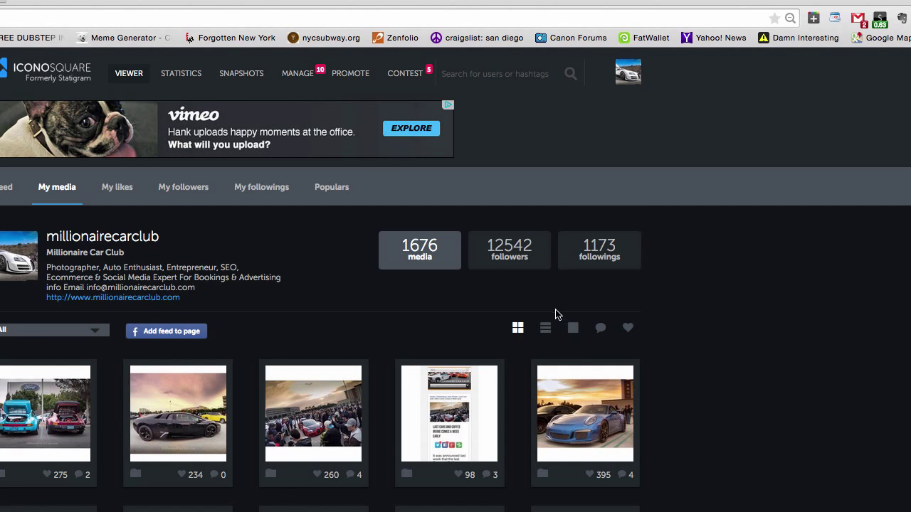
click(546, 331)
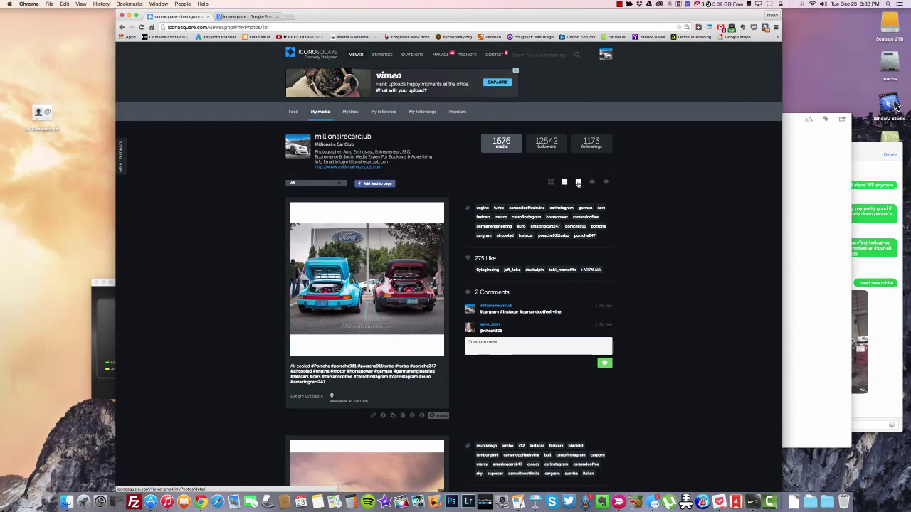
Open the Statistics overview showing 1,656 media, 12,758 followers and a 1.67% love rate
click(382, 55)
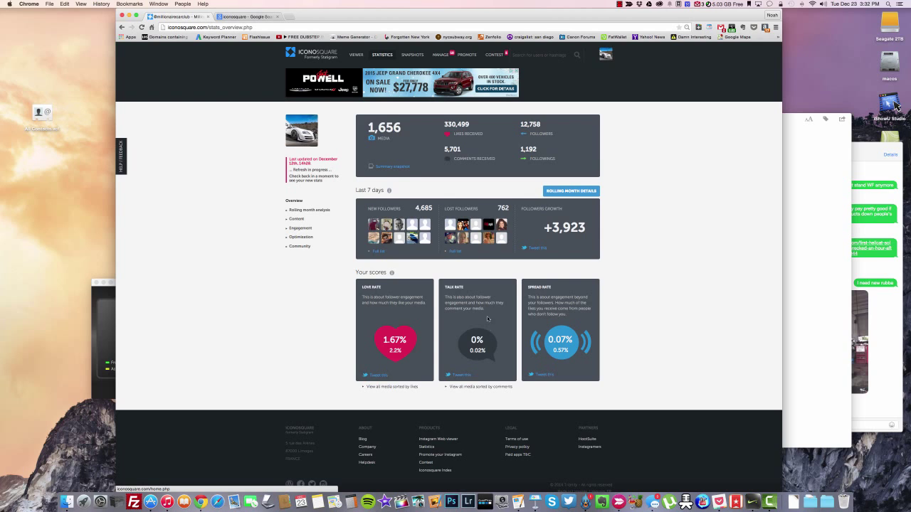
scroll(562, 313, down, 1)
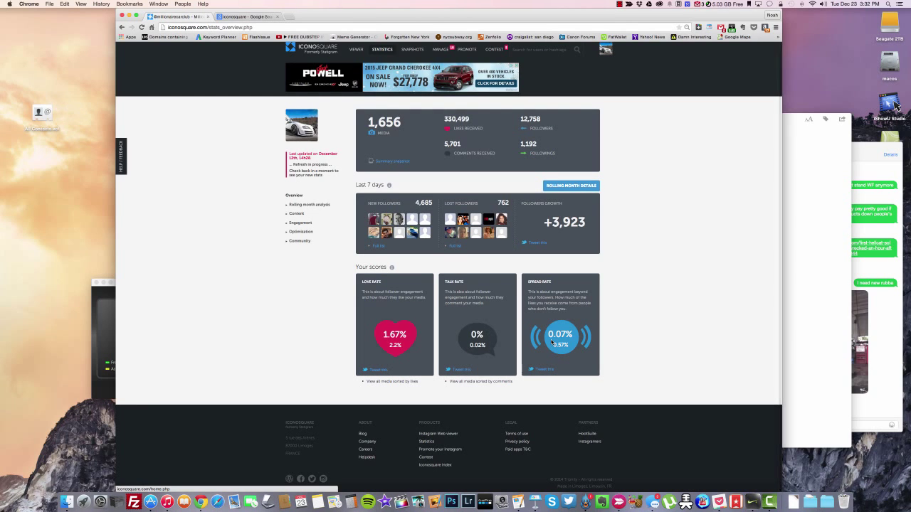
Open Rolling Month Details for Nov 12th–Dec 12th: 84 posts, 29,766 likes, 375 comments
click(576, 187)
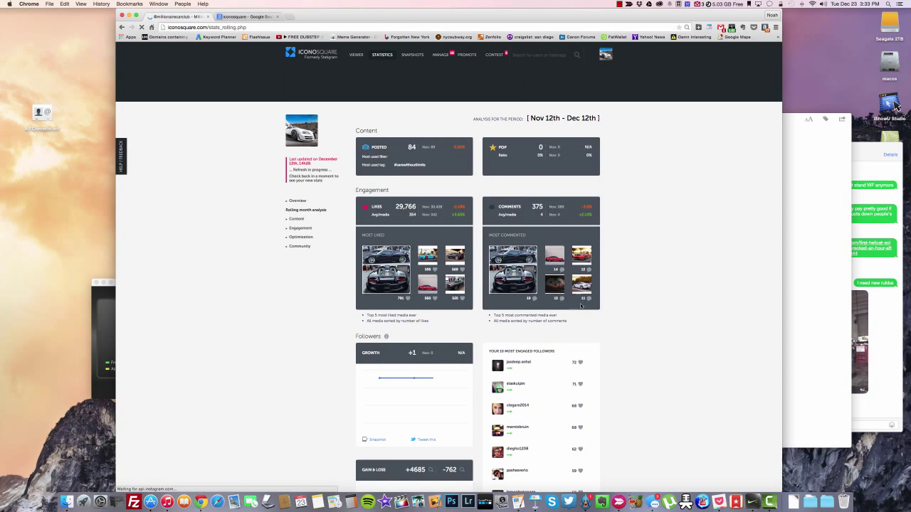
scroll(582, 321, down, 3)
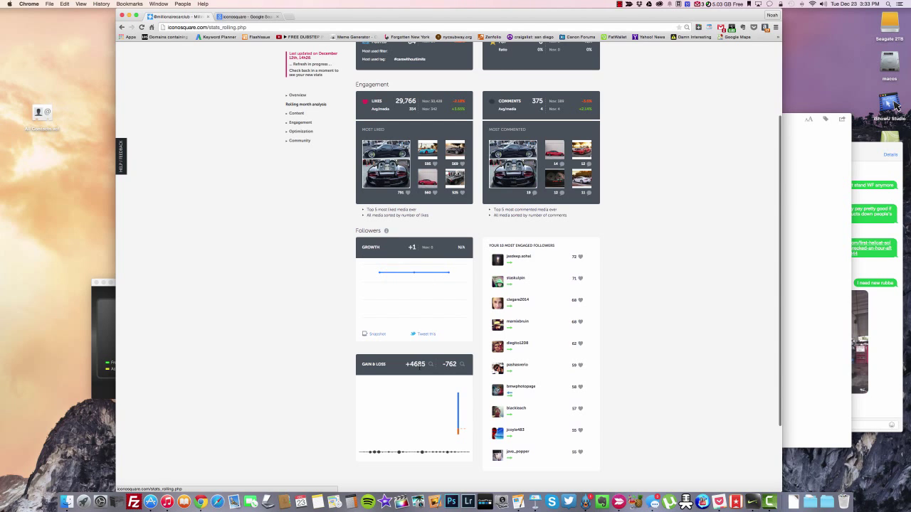
scroll(469, 368, down, 3)
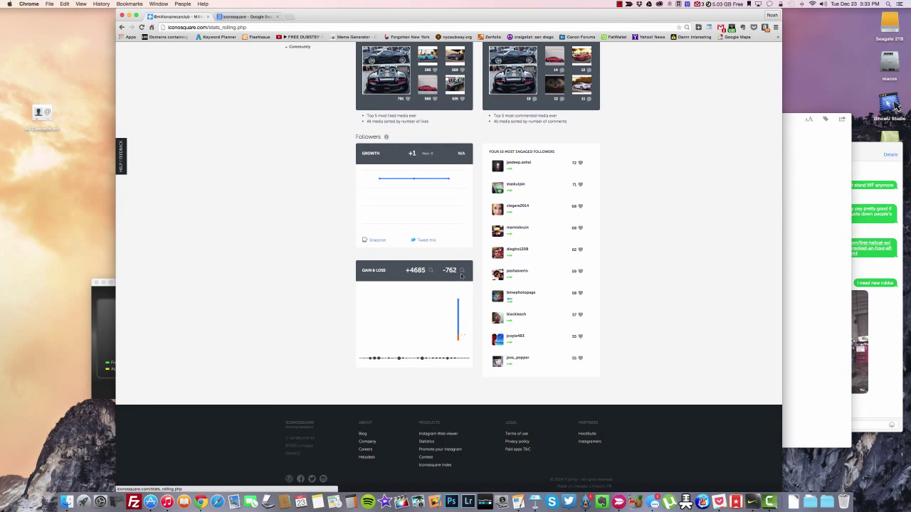
scroll(461, 276, up, 10)
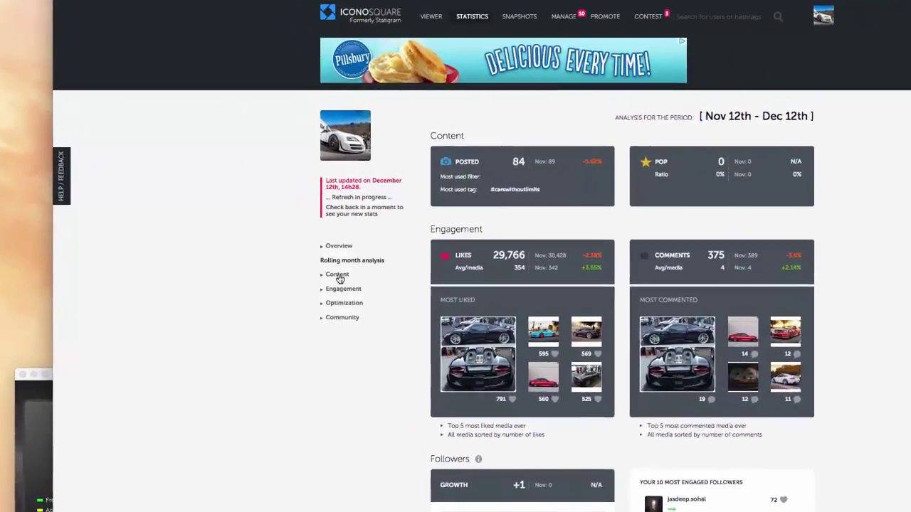
Review the Content stats on post history and distribution, then open Engagement statistics
click(338, 274)
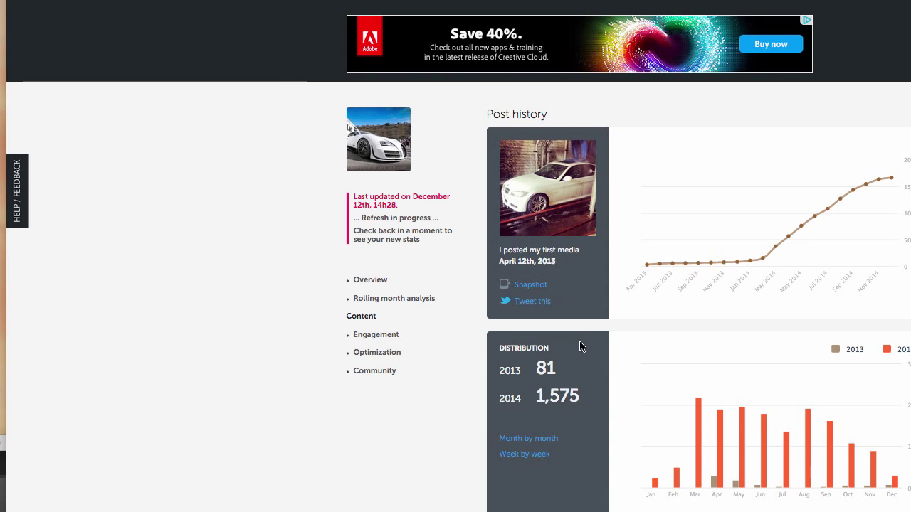
scroll(541, 356, down, 3)
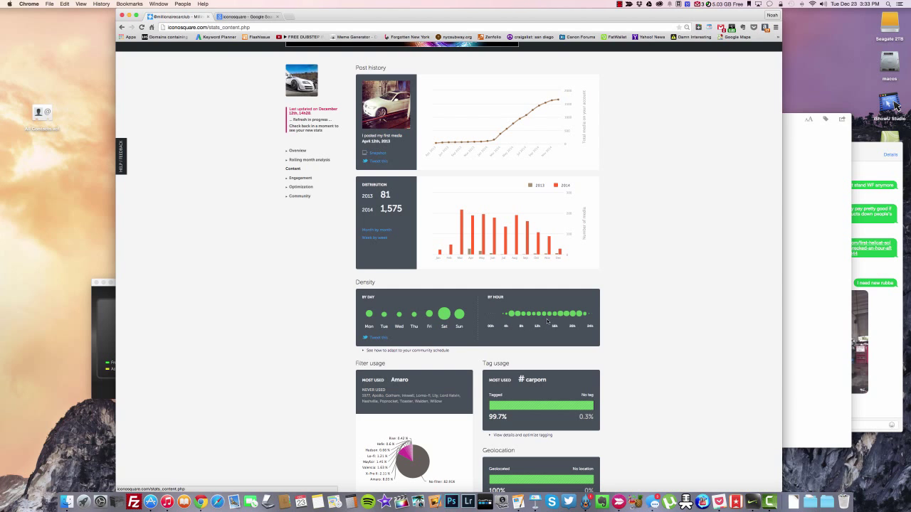
scroll(547, 322, down, 3)
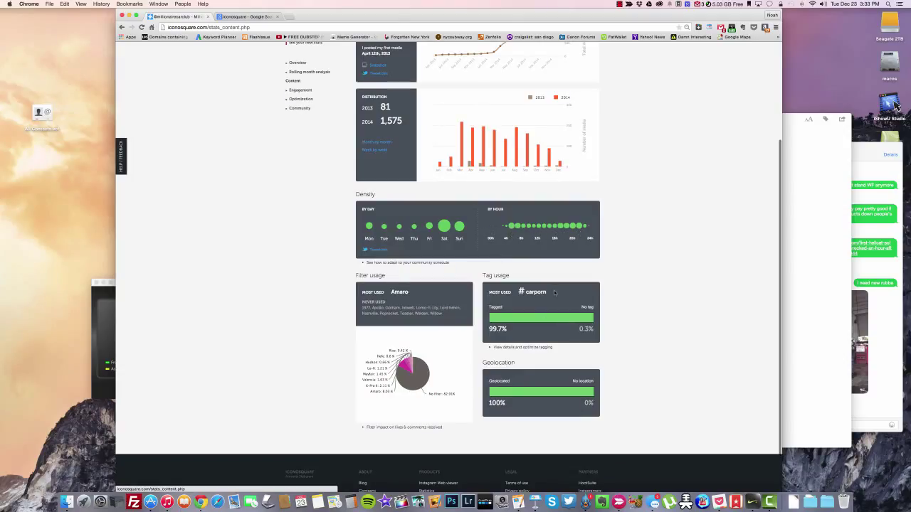
scroll(555, 300, down, 2)
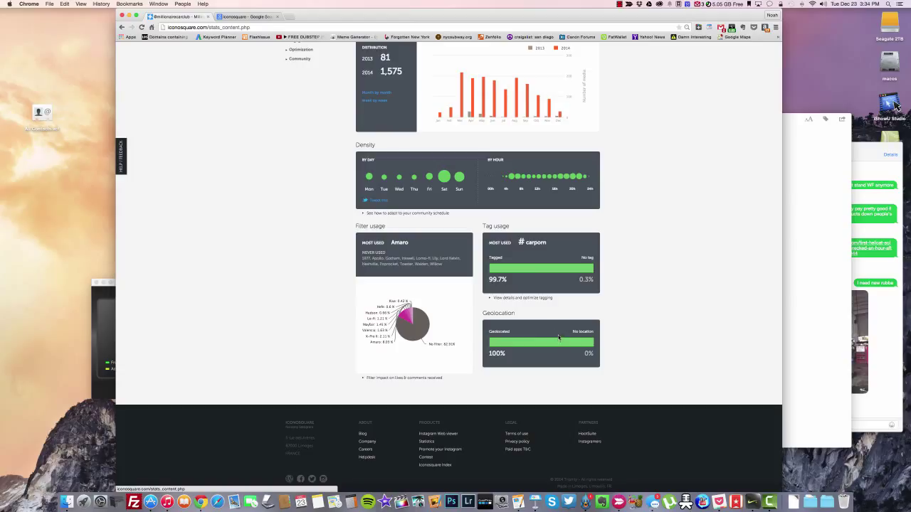
scroll(566, 337, up, 5)
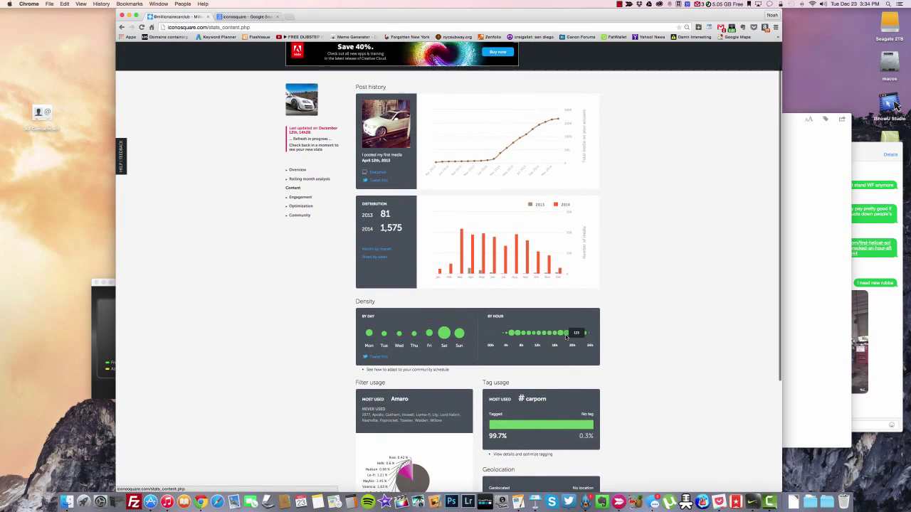
click(292, 198)
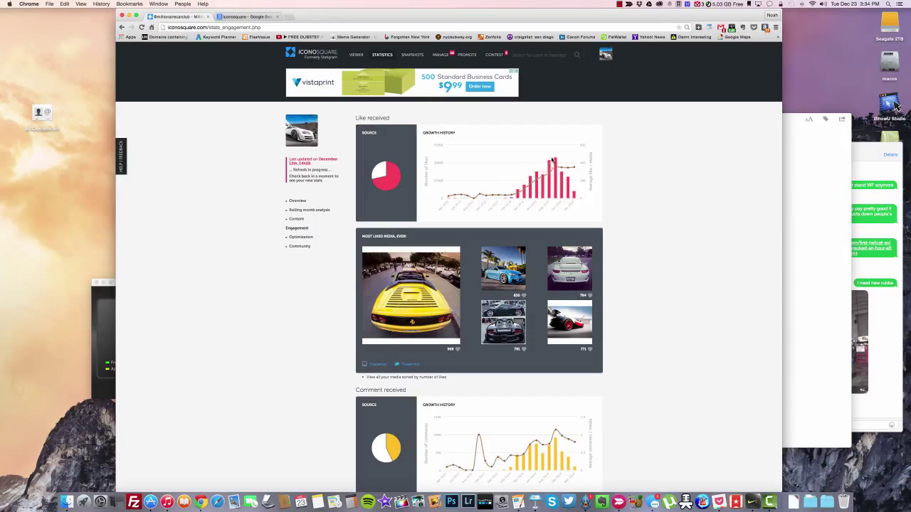
scroll(400, 299, down, 2)
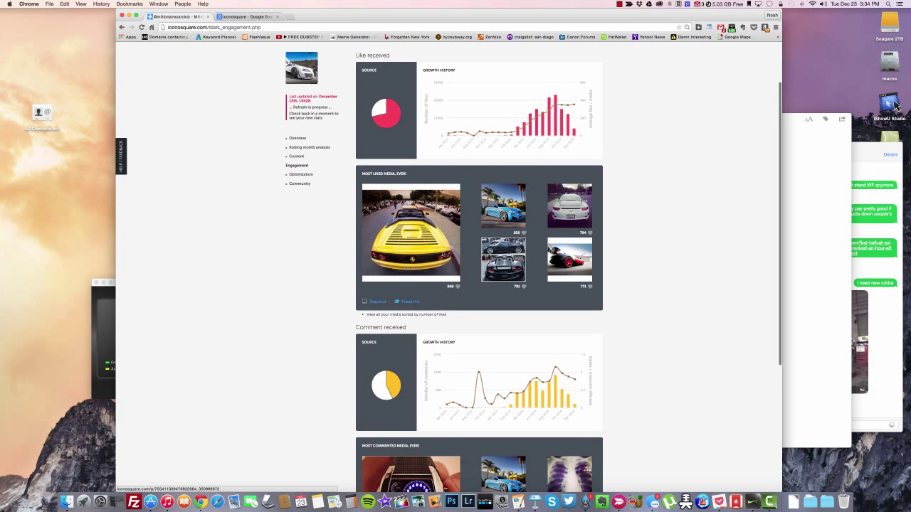
scroll(320, 308, down, 4)
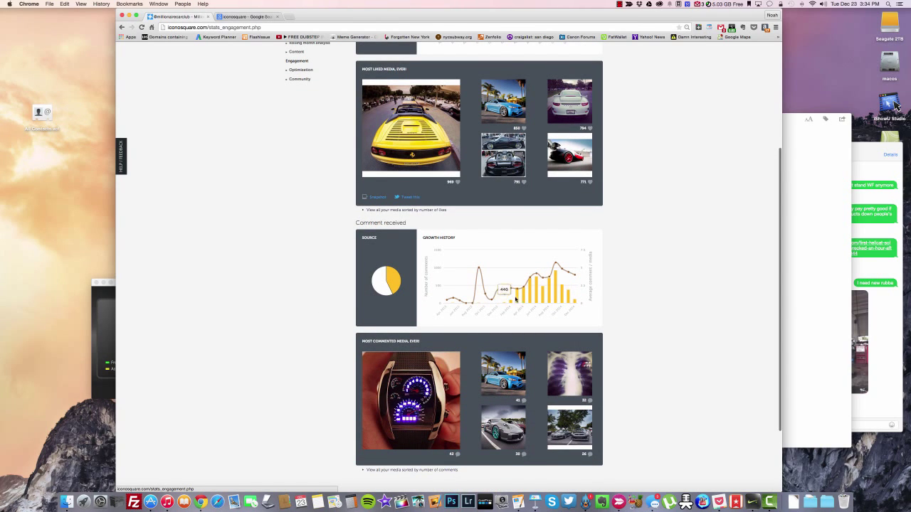
mouse_move(545, 288)
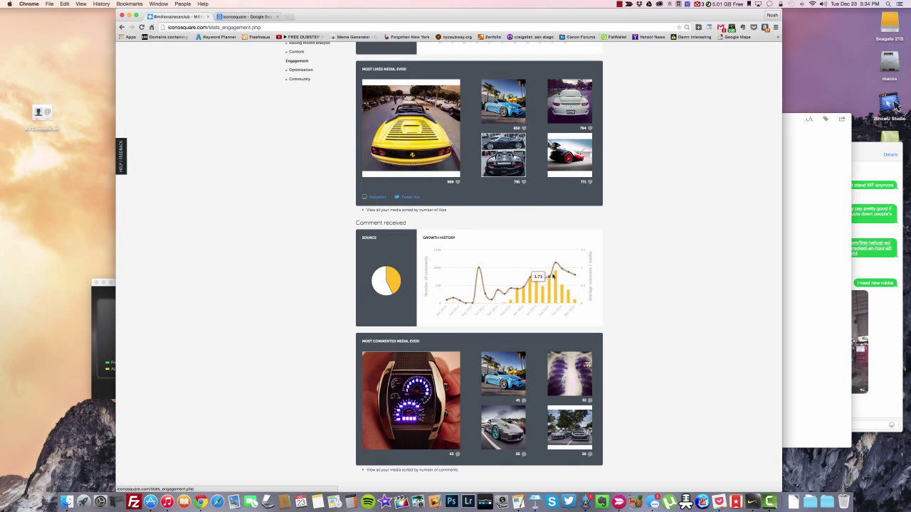
scroll(543, 277, down, 3)
scroll(544, 277, down, 3)
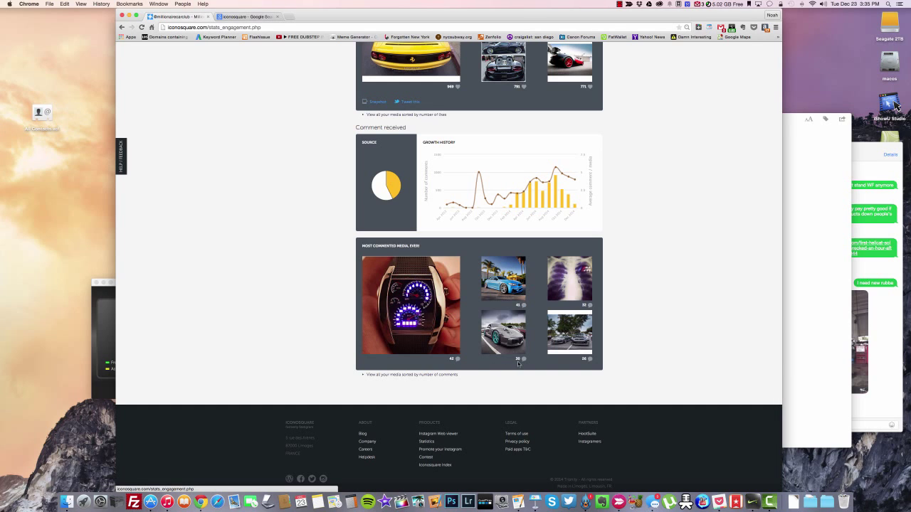
scroll(506, 283, up, 1)
scroll(506, 283, up, 7)
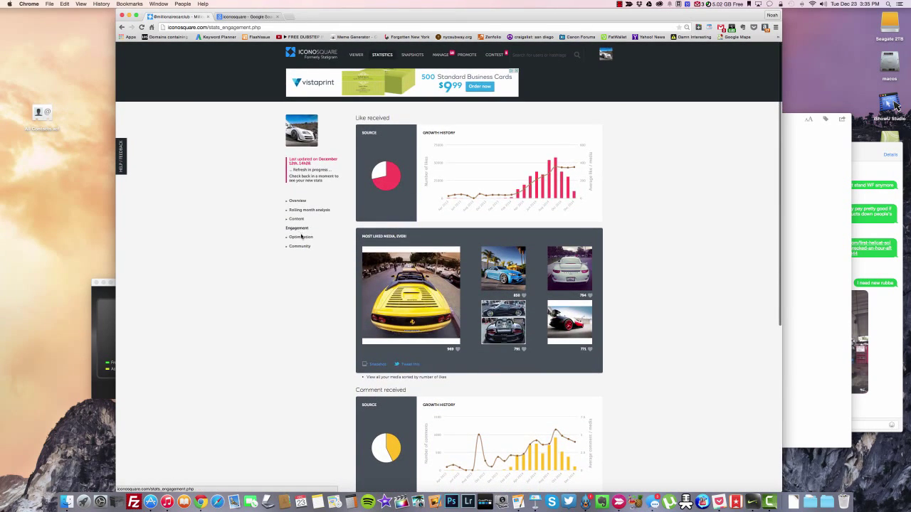
Review Optimization stats: best time to post, media lifespan, filter impact (Valencia 567) and tag impact
click(306, 237)
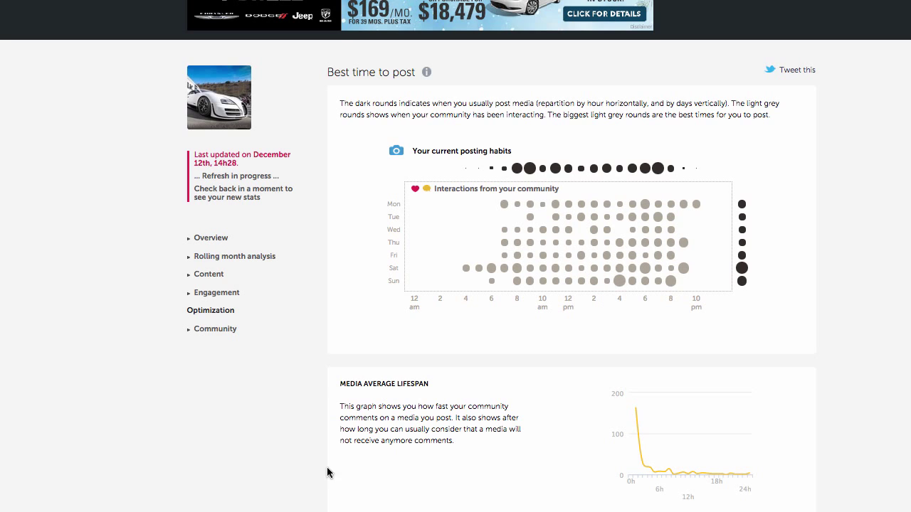
scroll(350, 442, down, 5)
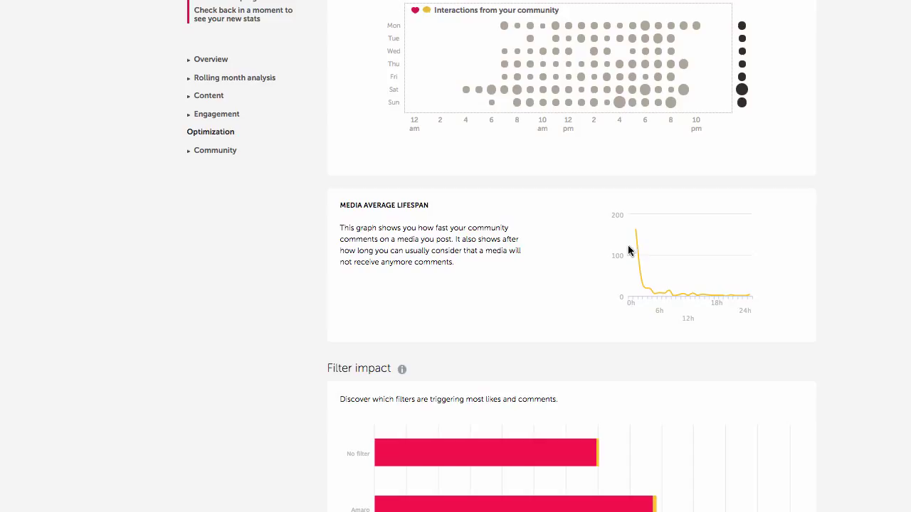
mouse_move(635, 234)
scroll(616, 401, down, 5)
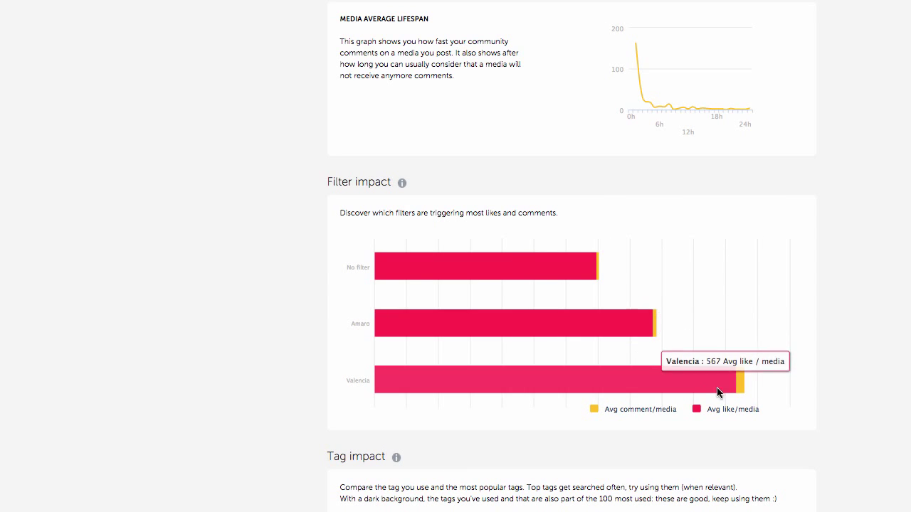
scroll(731, 400, down, 3)
scroll(210, 377, down, 4)
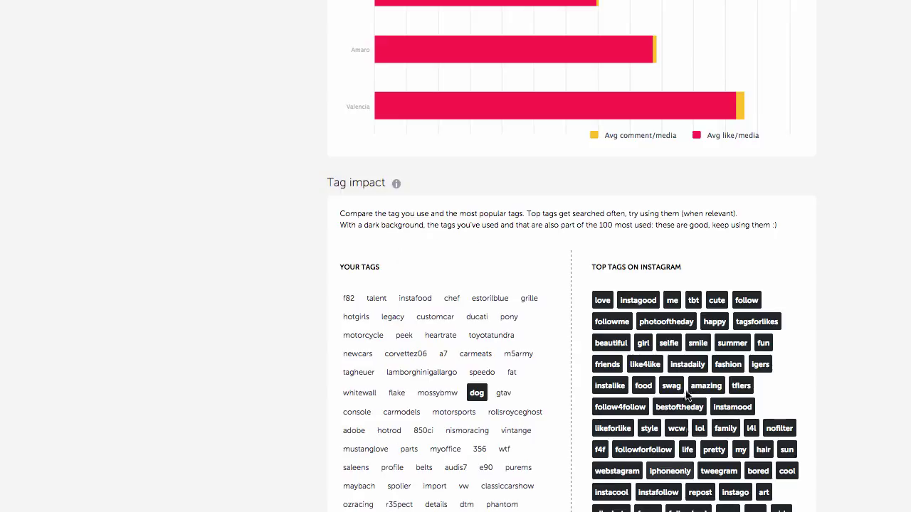
scroll(711, 284, down, 5)
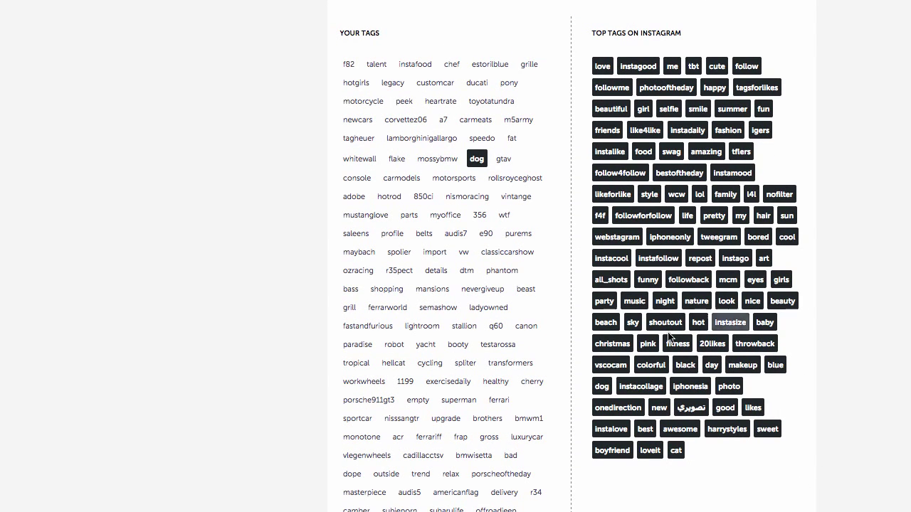
scroll(541, 299, down, 4)
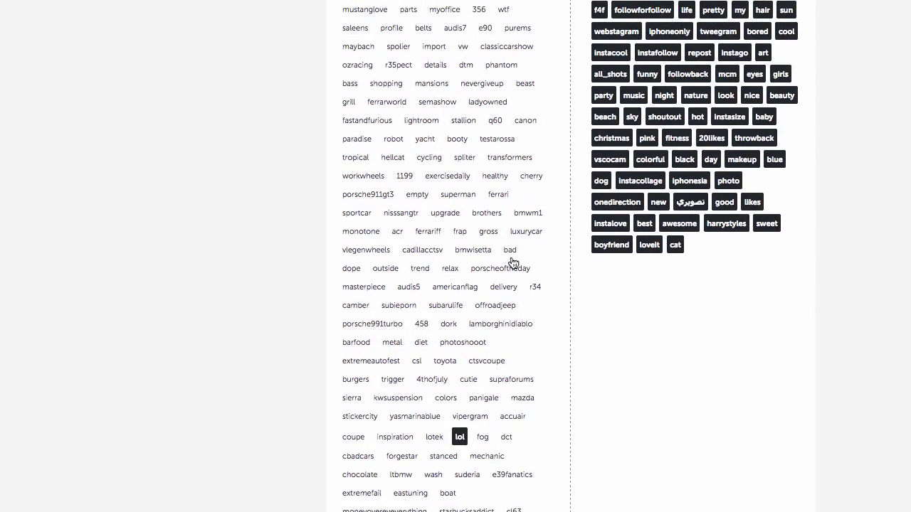
scroll(459, 233, down, 5)
scroll(459, 233, down, 20)
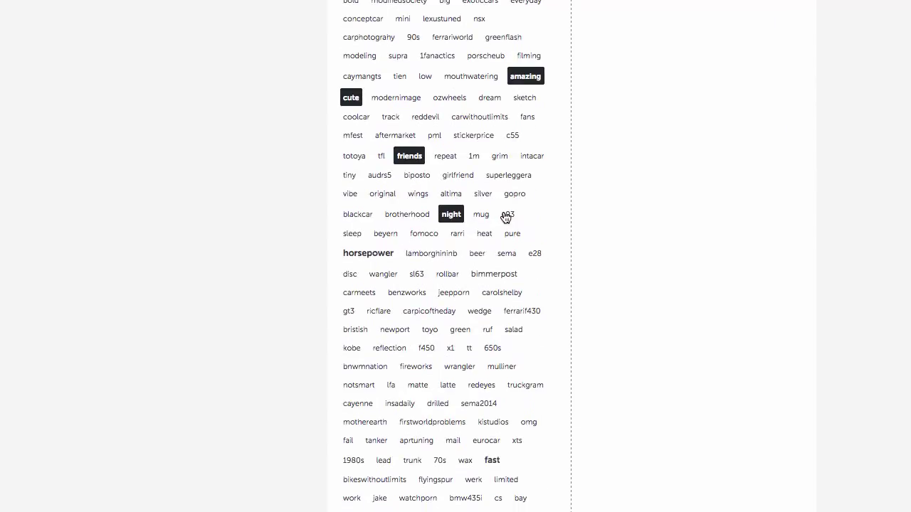
scroll(461, 238, down, 20)
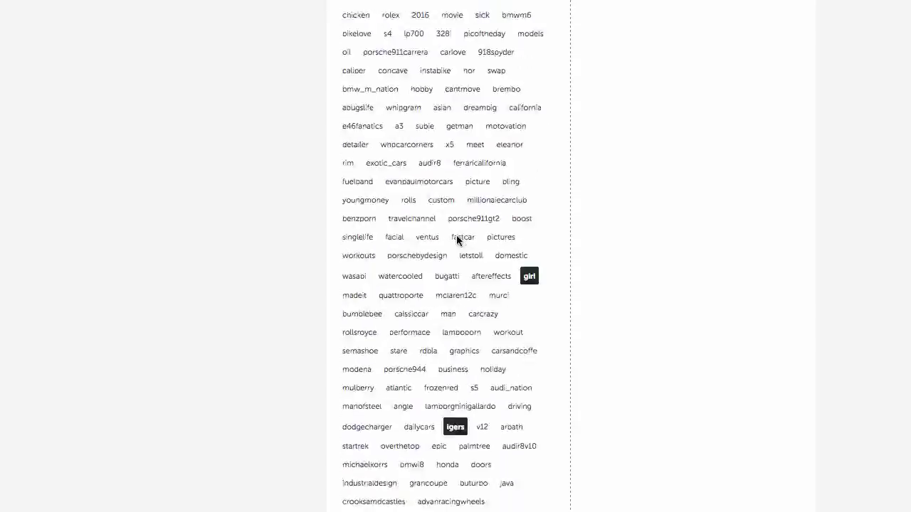
scroll(458, 242, down, 15)
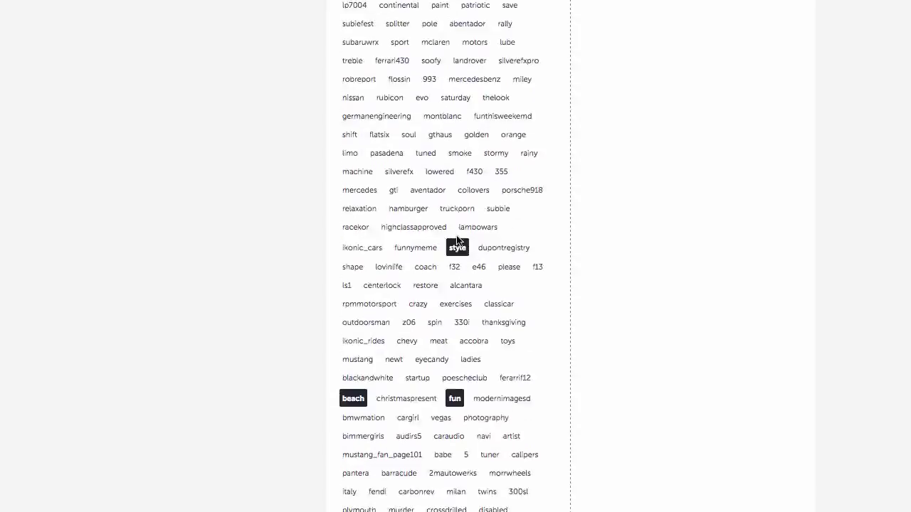